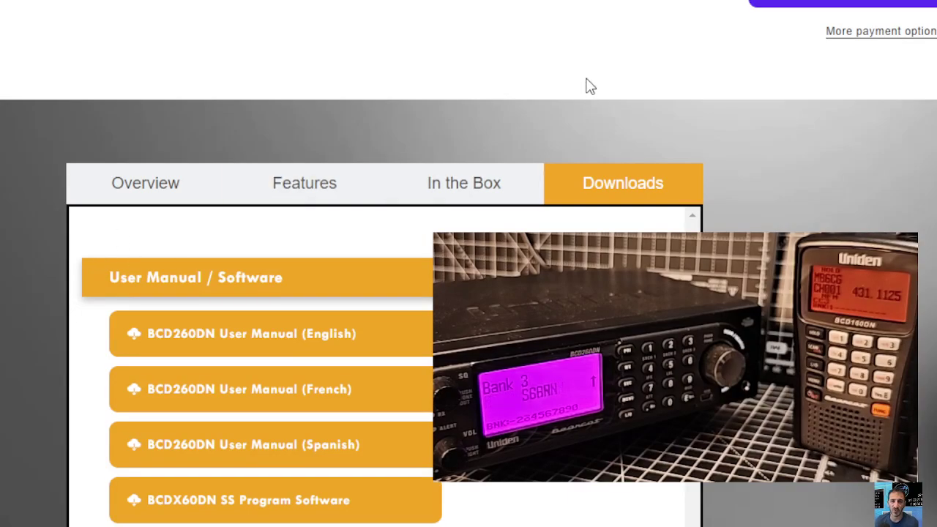
- Scroll through the BCD260DN Downloads software list on the Uniden website
scroll(629, 117, down, 4)
scroll(692, 153, up, 4)
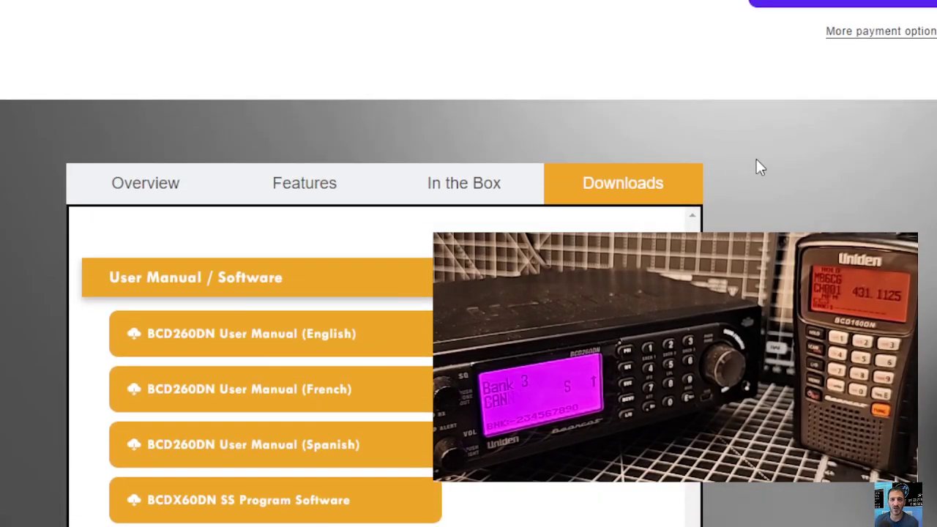
scroll(790, 179, down, 1)
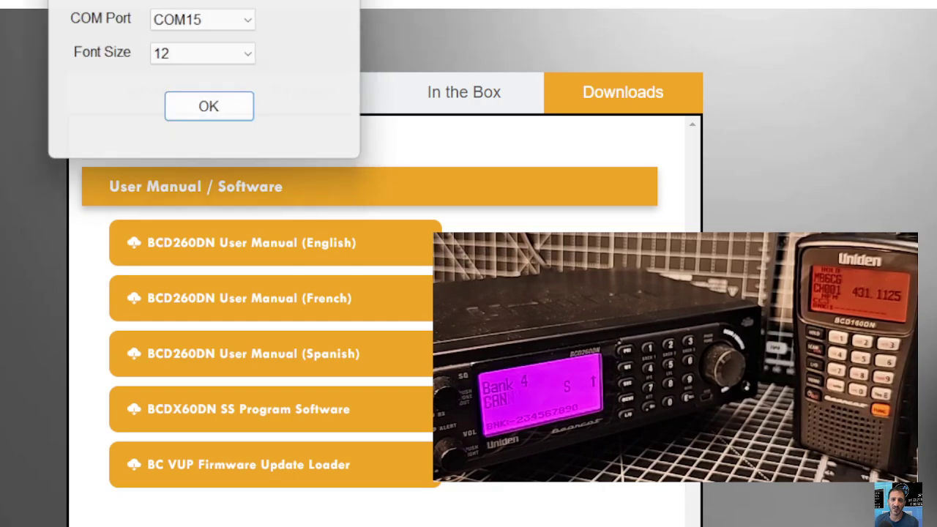
- Accept COM15 and browse the Bank 1 through Bank 4 channel lists
click(212, 111)
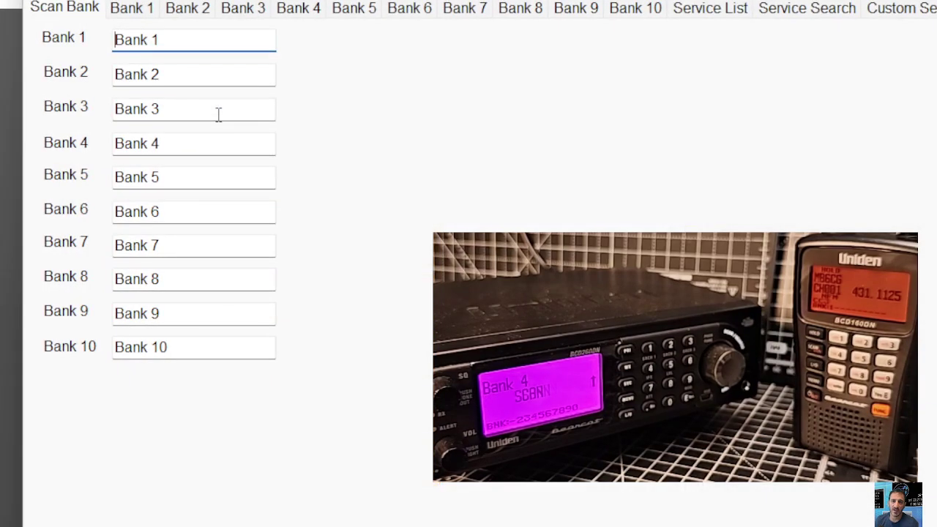
click(119, 15)
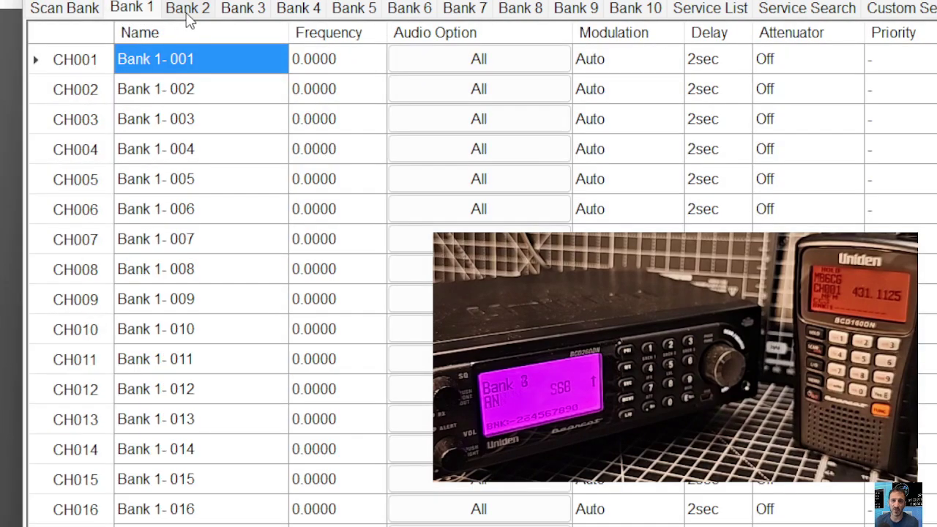
click(188, 15)
click(245, 15)
click(317, 17)
- Go back through Bank 1 and the scan bank names, then view Bank Settings
click(141, 15)
click(77, 15)
click(73, 1)
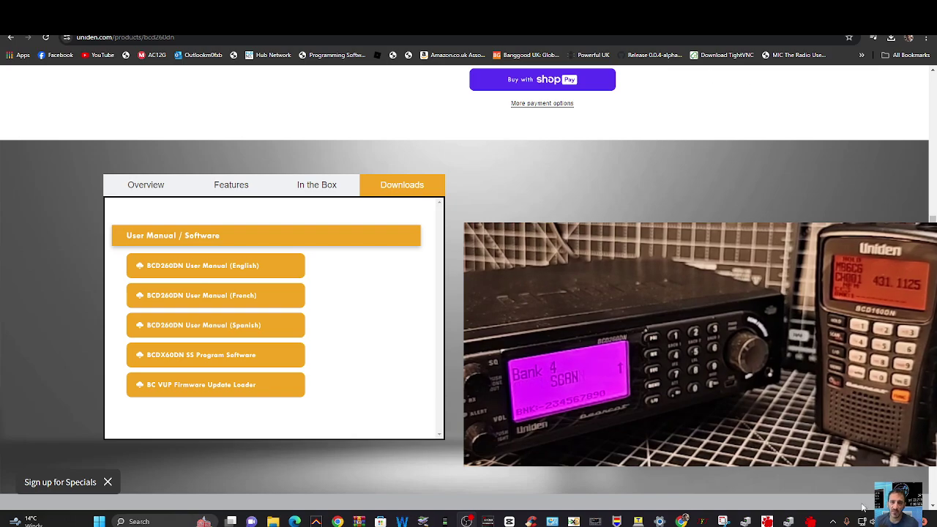
- Launch BC VUP and choose model BCD160DN with firmware Version 1.01.02
click(811, 521)
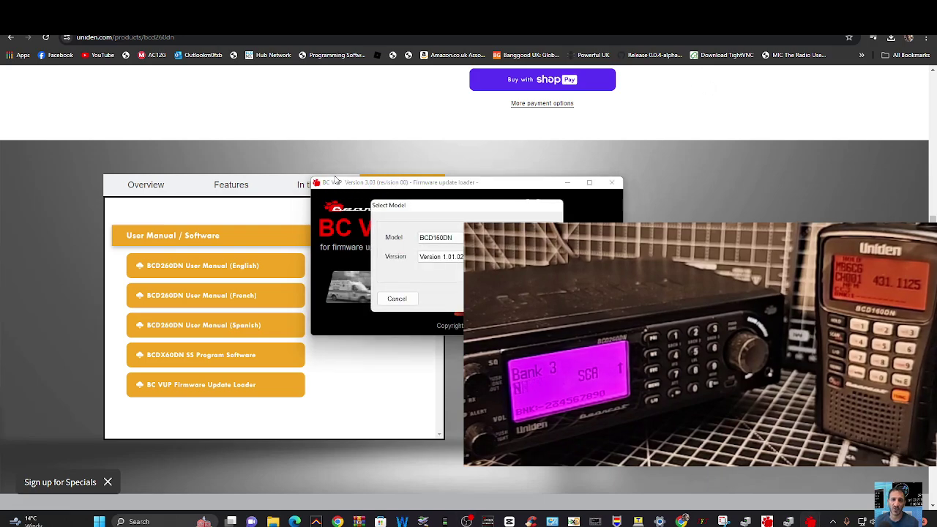
drag(407, 210, 101, 200)
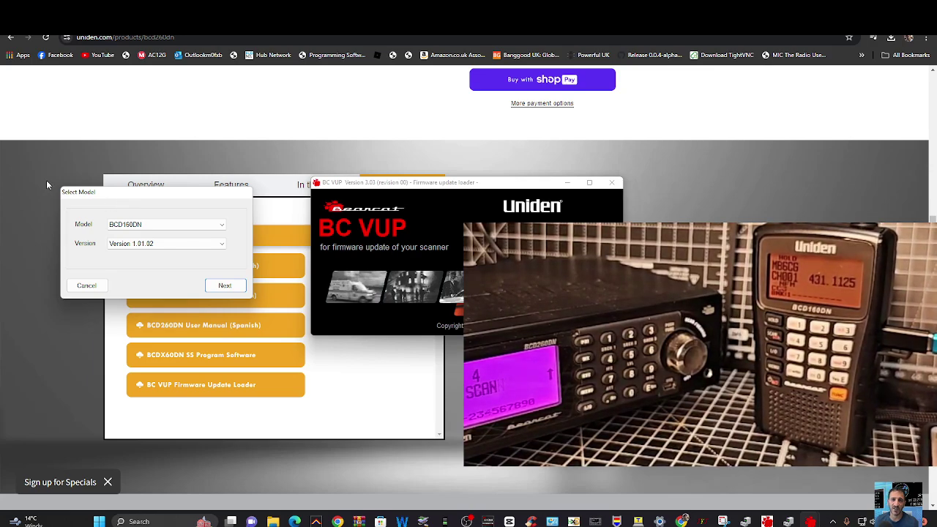
click(223, 245)
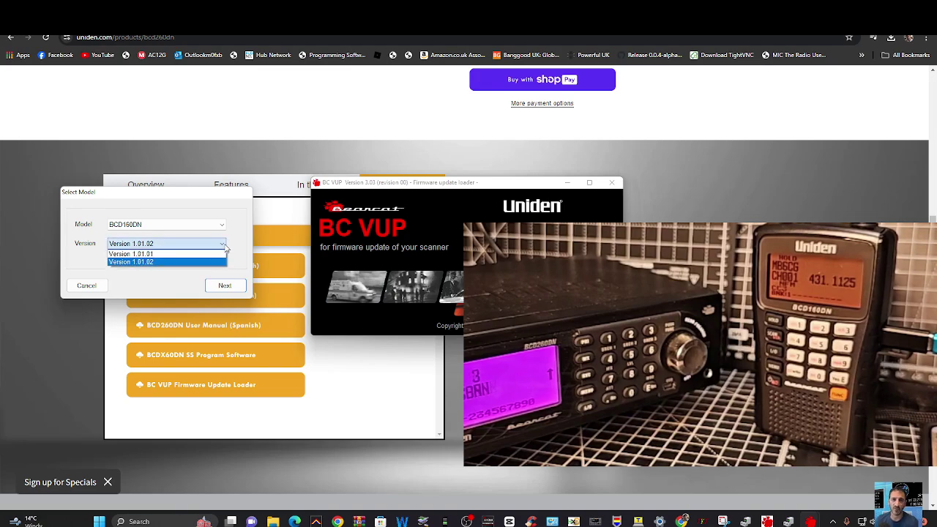
click(224, 246)
click(214, 225)
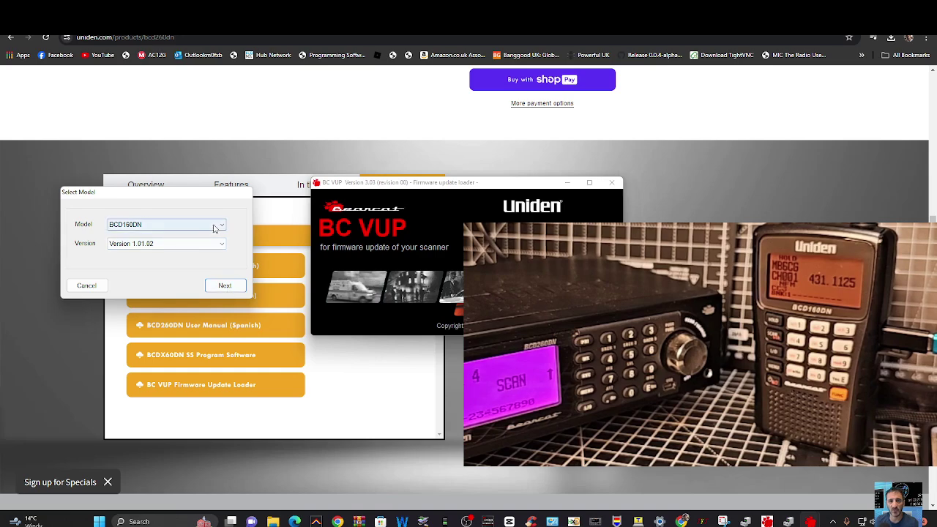
click(226, 286)
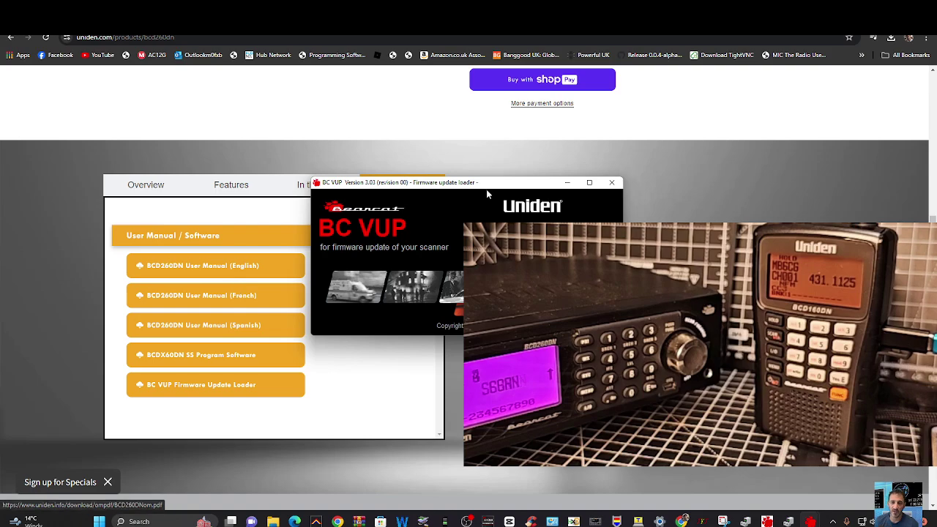
- Acknowledge the connect-scanner instructions to reach COM port selection, then bring up the Start quick-access menu
drag(412, 230, 140, 228)
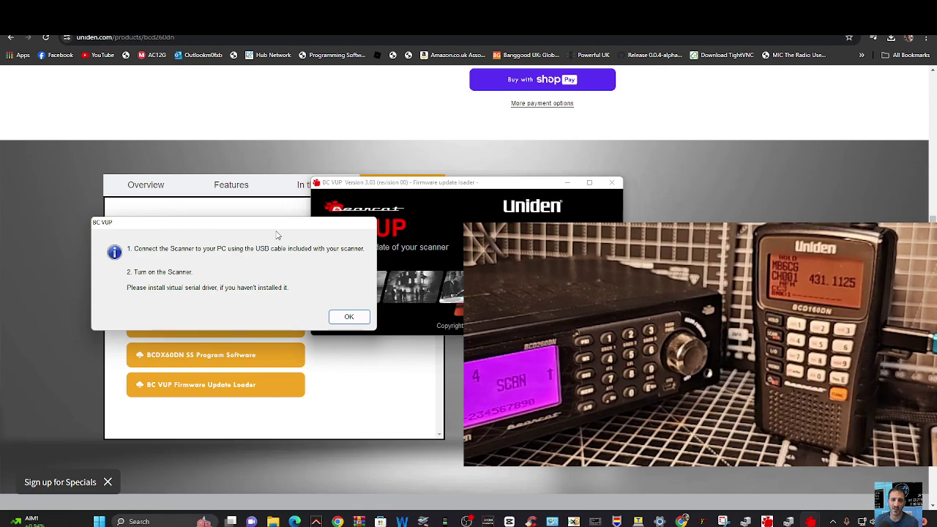
click(349, 316)
drag(418, 205, 152, 203)
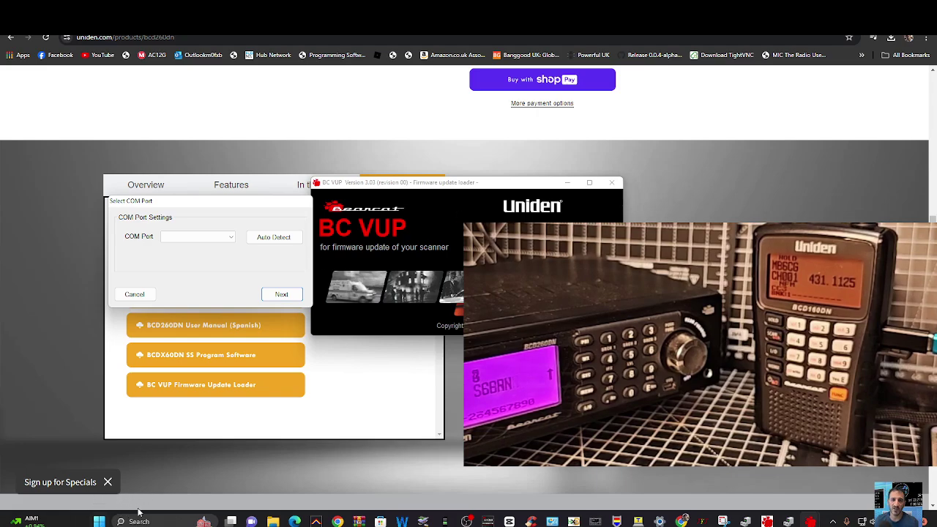
right_click(99, 521)
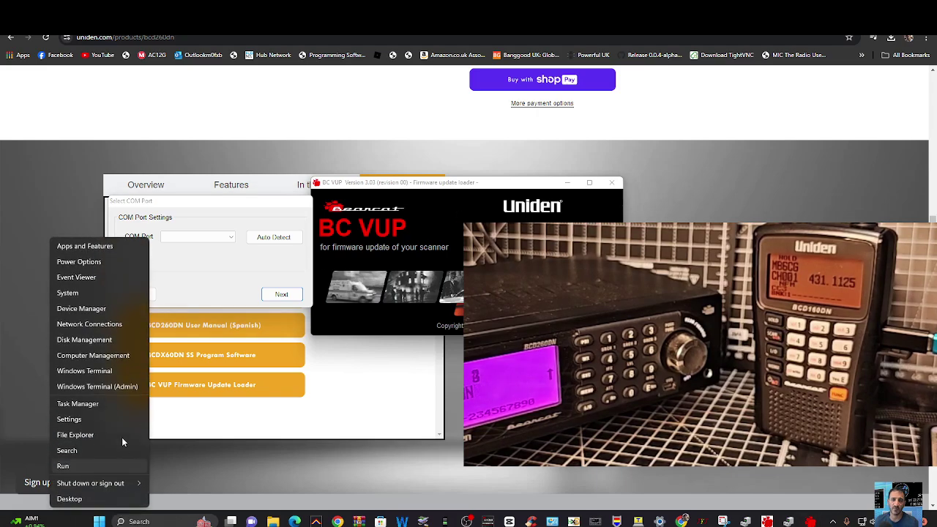
- In Device Manager, find the scanner as USB Serial Device (COM15) under Ports (COM & LPT)
click(100, 311)
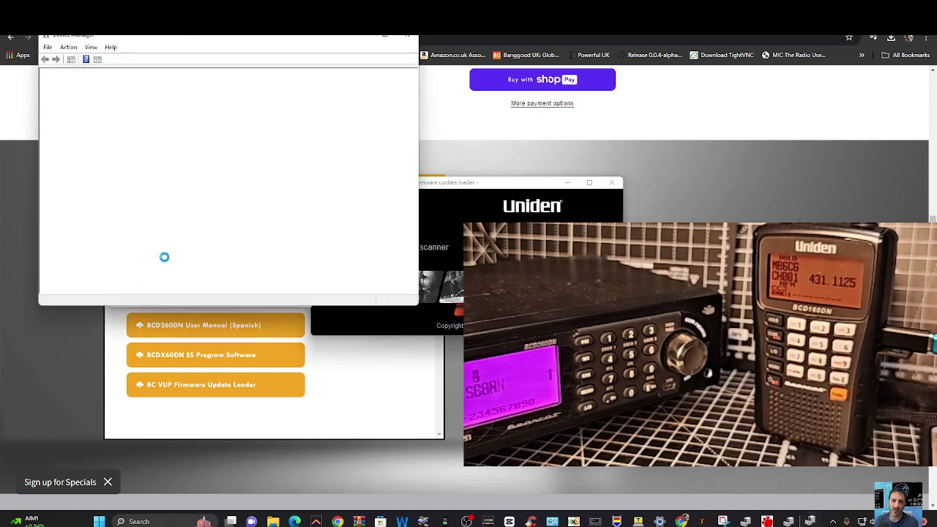
drag(258, 53, 252, 84)
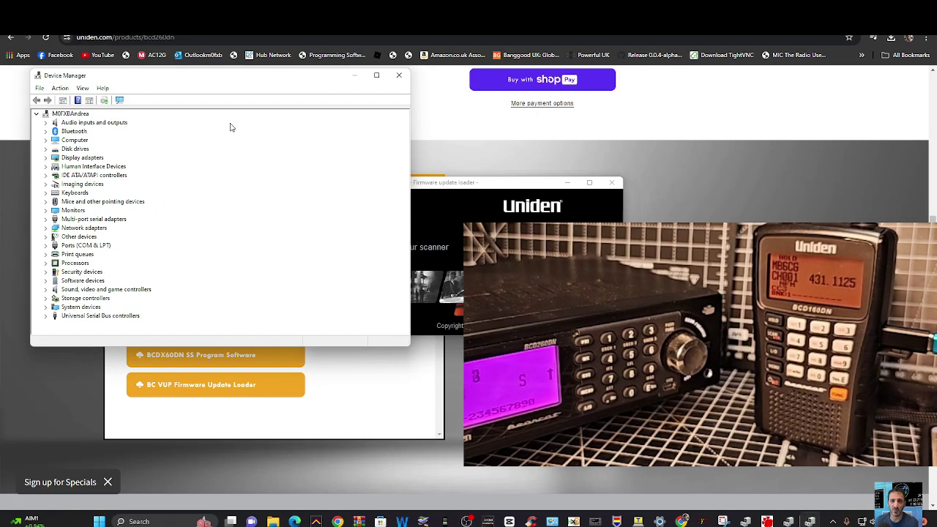
double_click(108, 246)
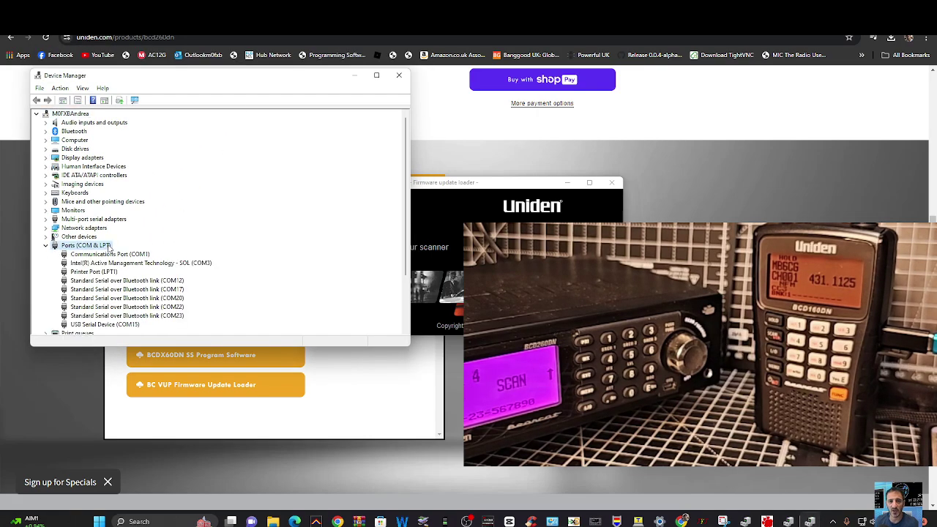
click(98, 324)
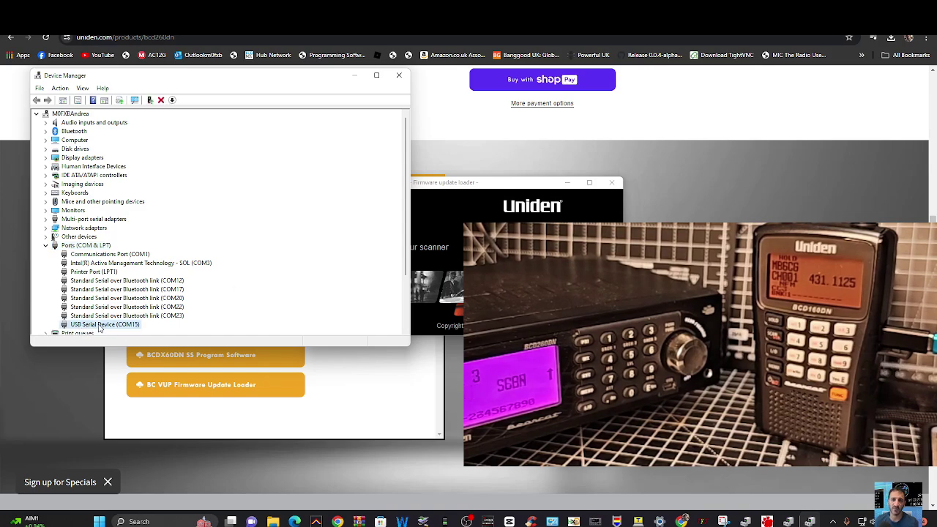
- Back in BC VUP, set the port to COM3 and run Auto Detect
click(355, 76)
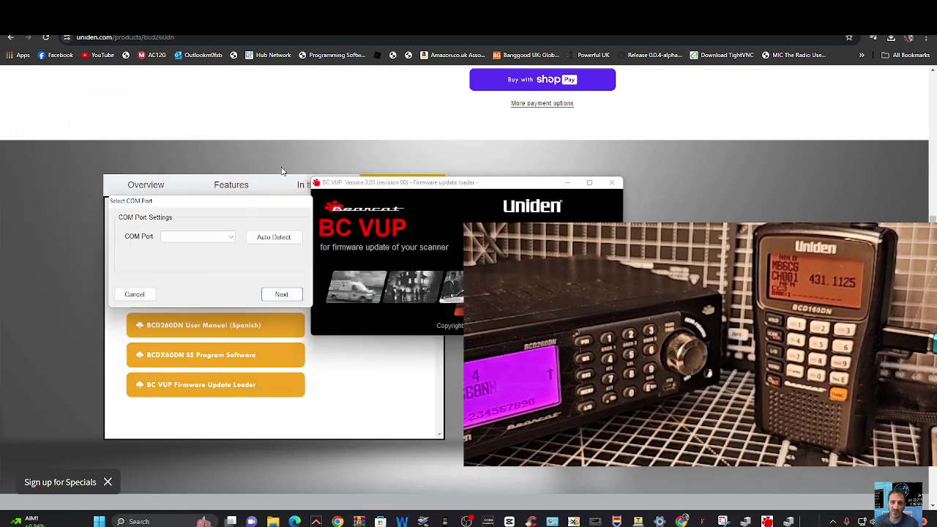
click(233, 237)
click(213, 289)
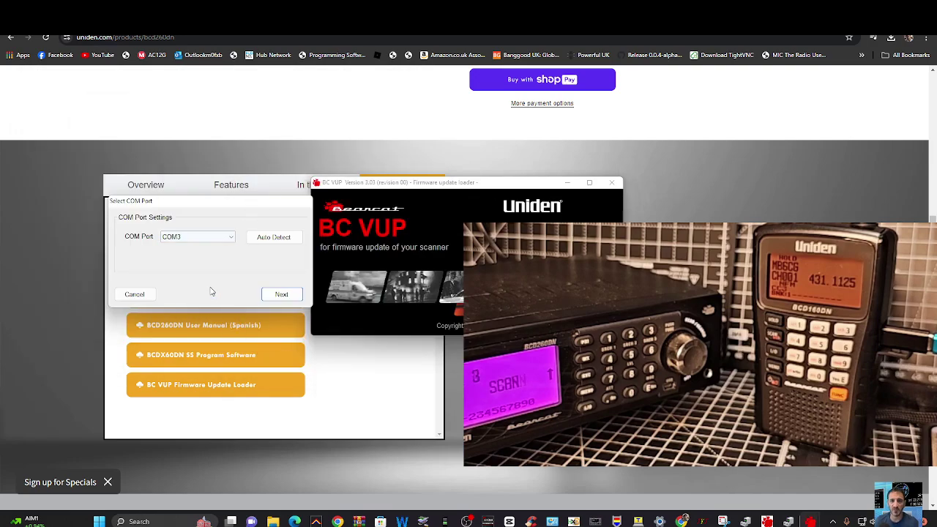
click(233, 236)
click(258, 239)
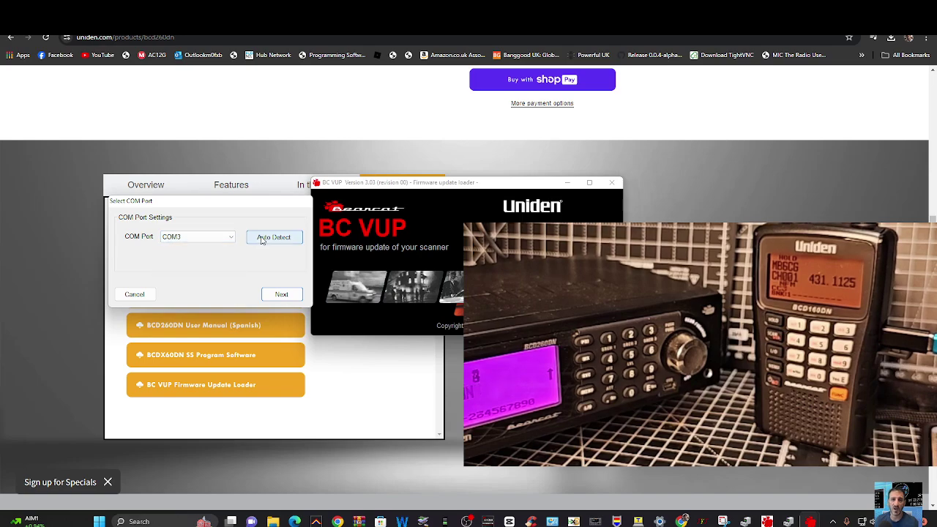
click(260, 236)
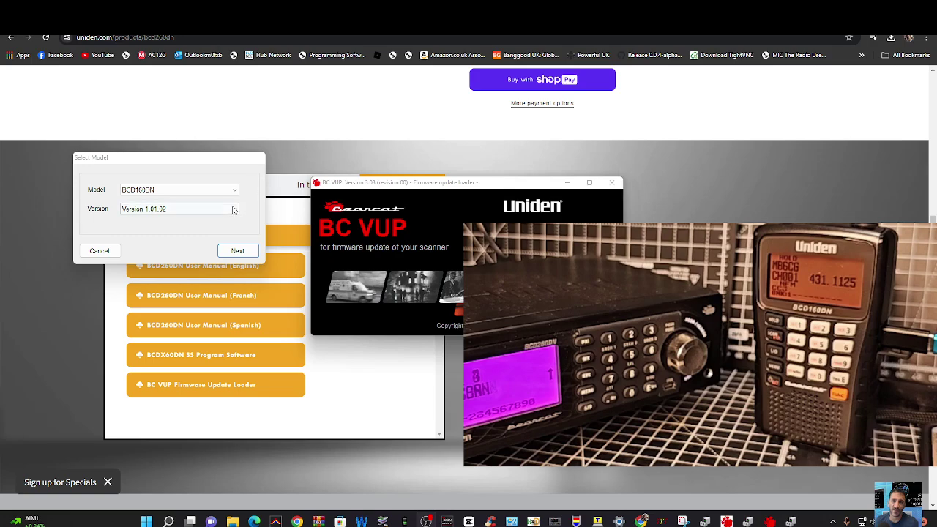
- Reconfirm BCD160DN with Version 1.01.02, dismiss the instructions, and choose COM15 as the port
click(237, 250)
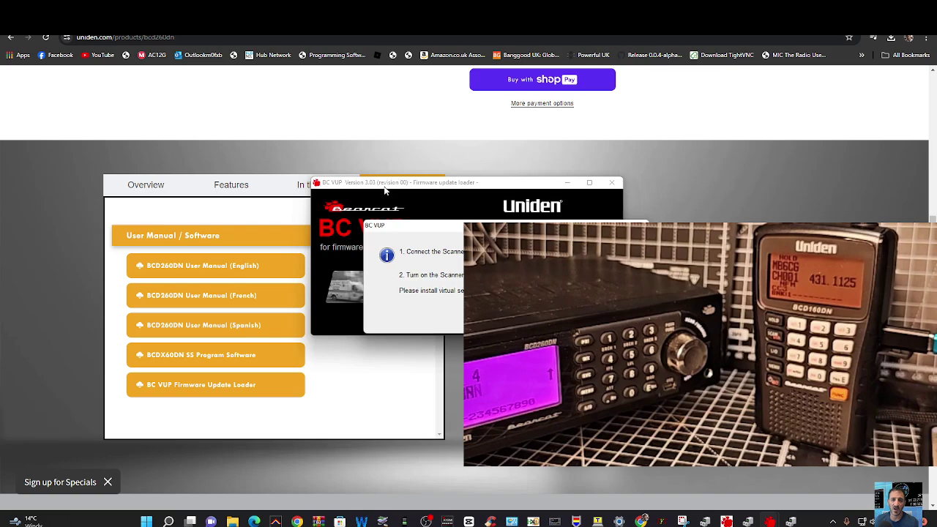
drag(210, 217, 130, 186)
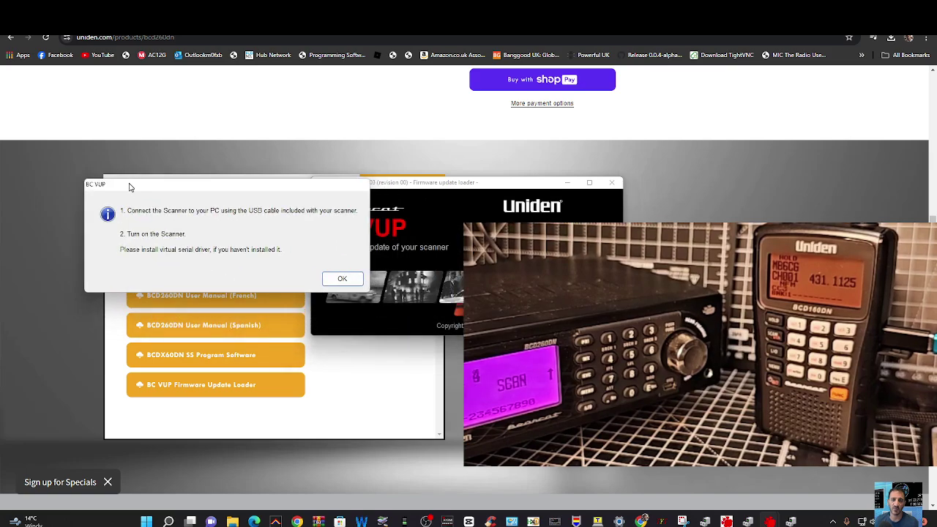
click(344, 283)
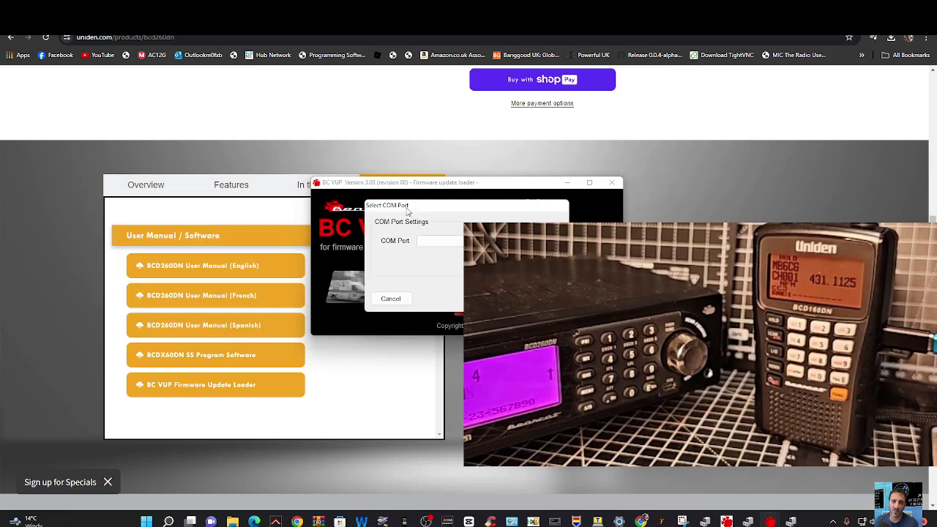
drag(408, 210, 184, 209)
click(262, 242)
click(225, 297)
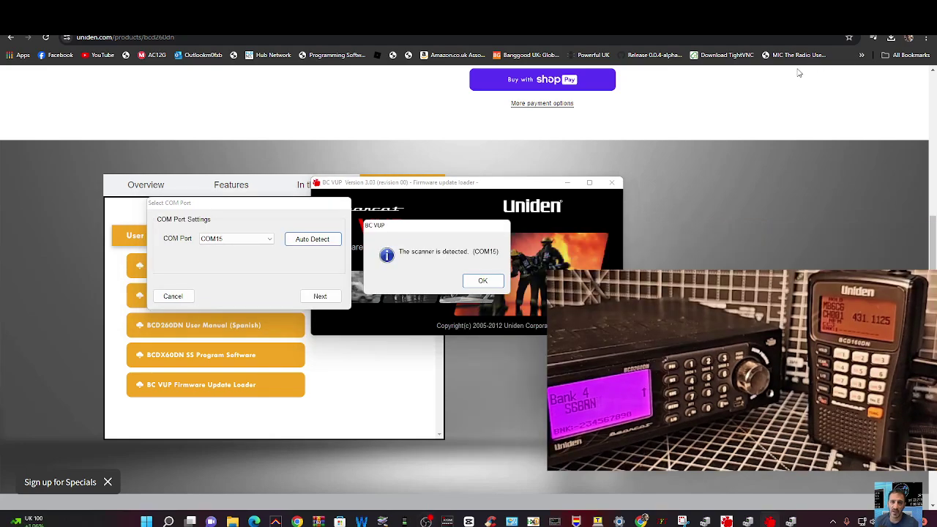
- Acknowledge the detected scanner and write Version 1.01.02 to the BCD160DN until it finishes
click(482, 283)
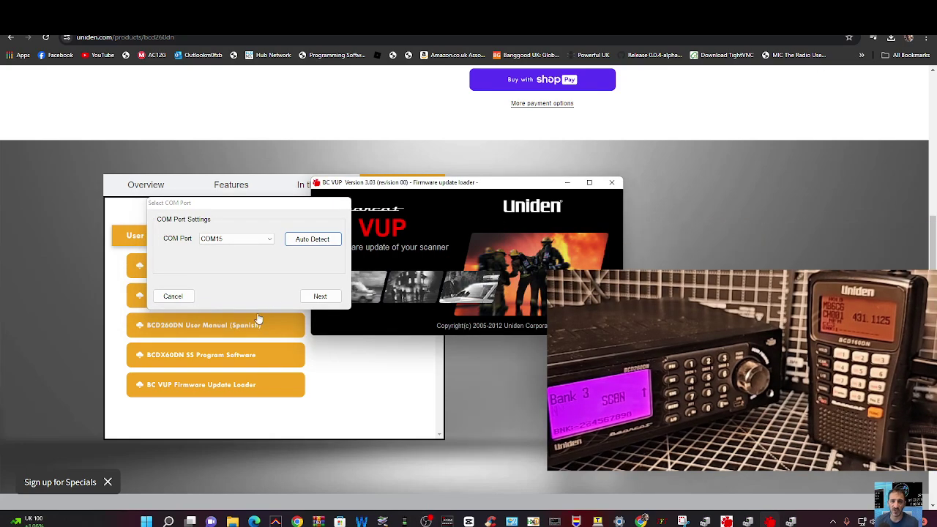
click(318, 297)
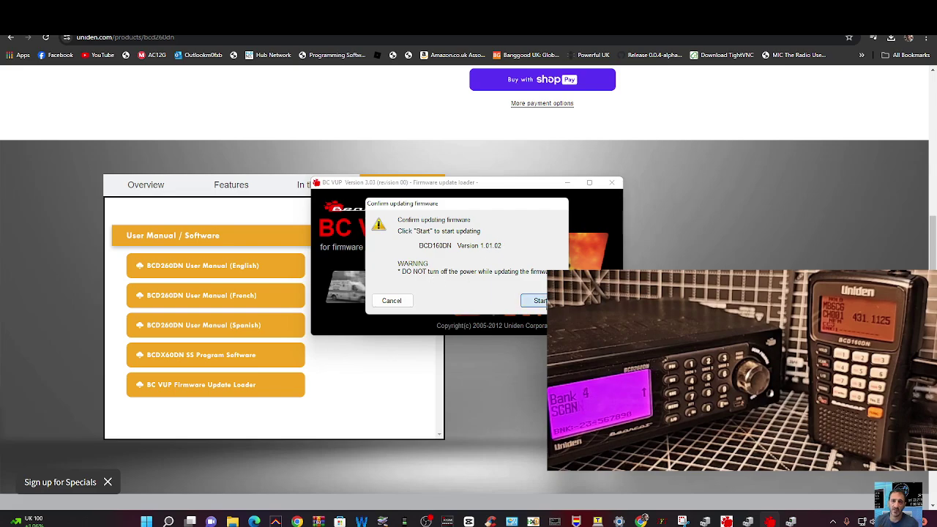
click(540, 301)
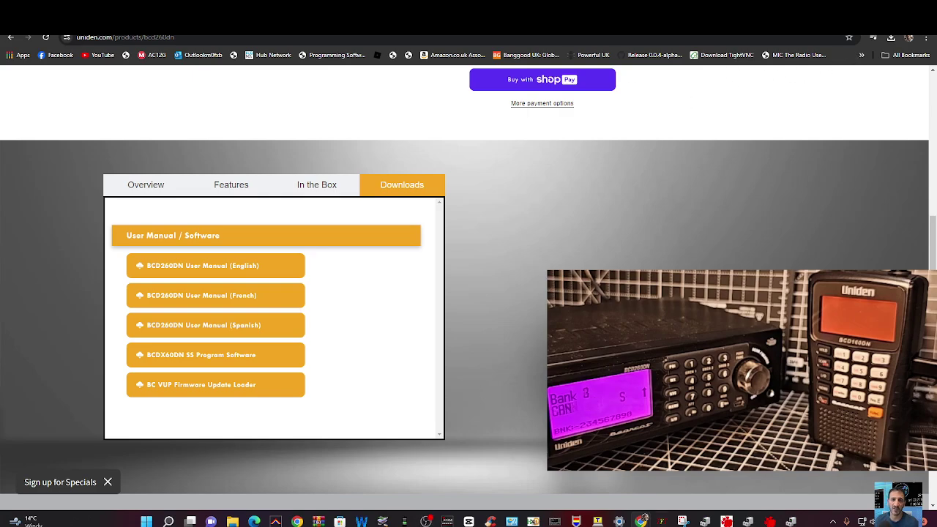
click(771, 521)
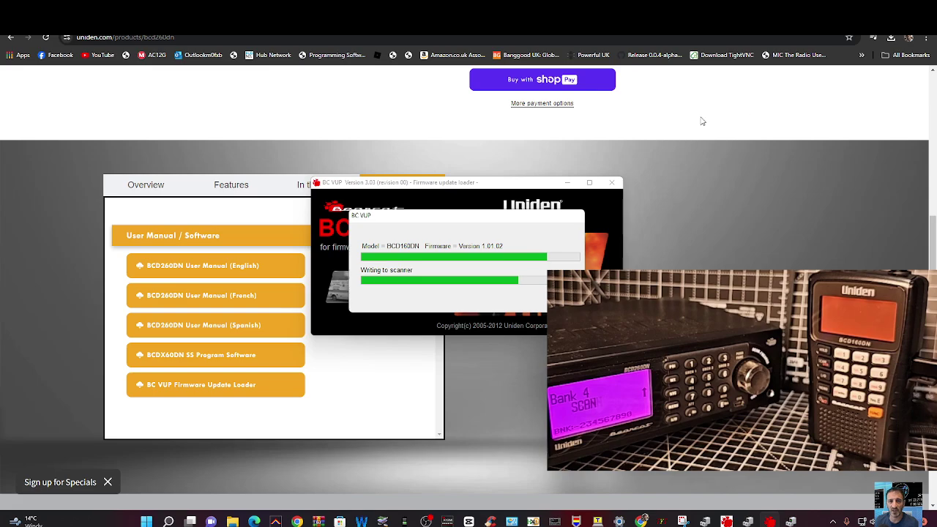
drag(491, 216, 218, 219)
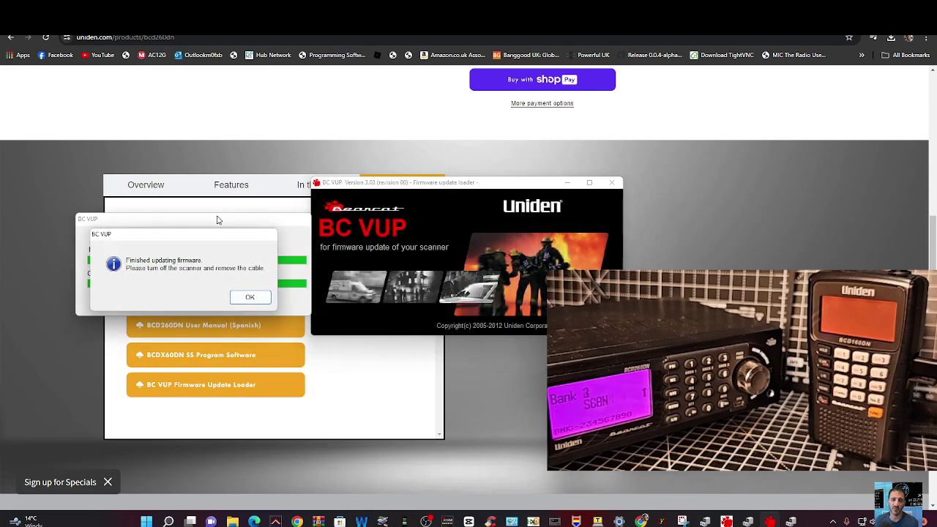
- Dismiss the 'Finished updating firmware' message to close the updater
click(250, 297)
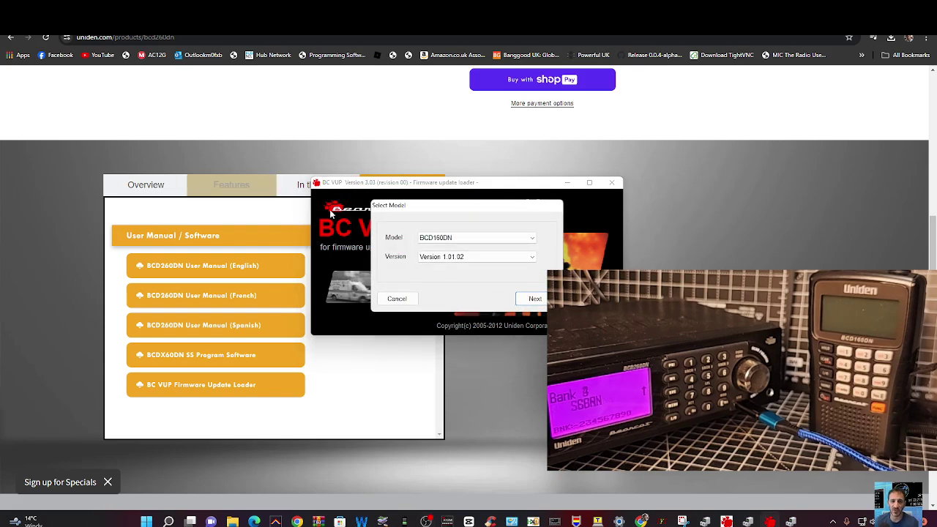
- Choose model BCD260DN with Version 1.01.02, continue, and minimize Device Manager after checking ports
drag(395, 205, 98, 208)
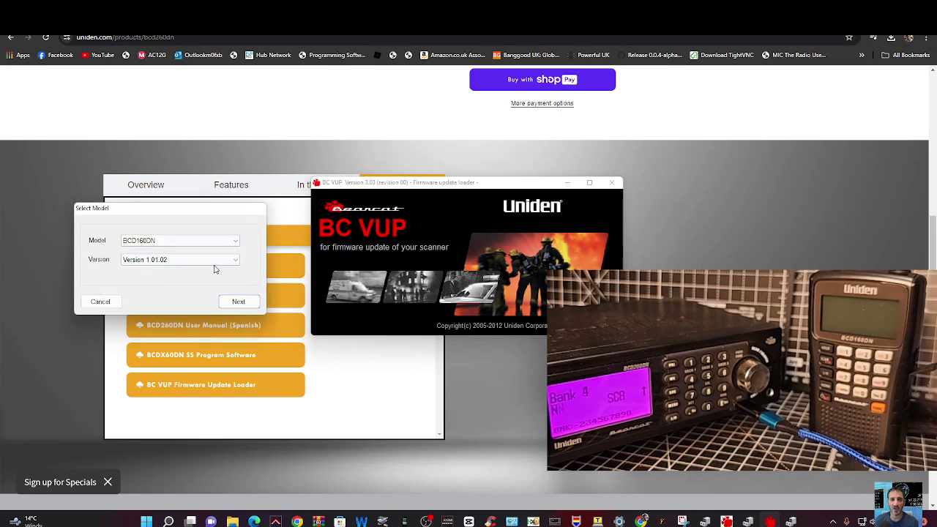
click(236, 241)
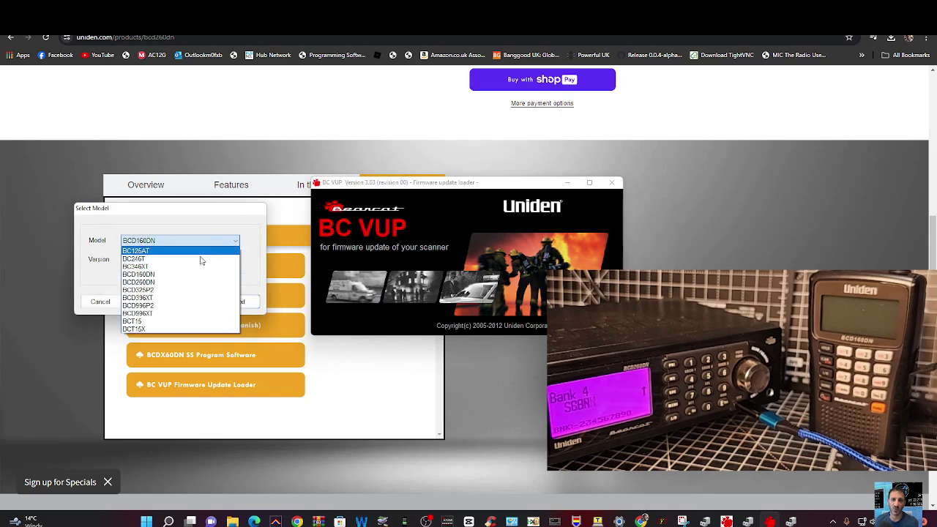
click(184, 282)
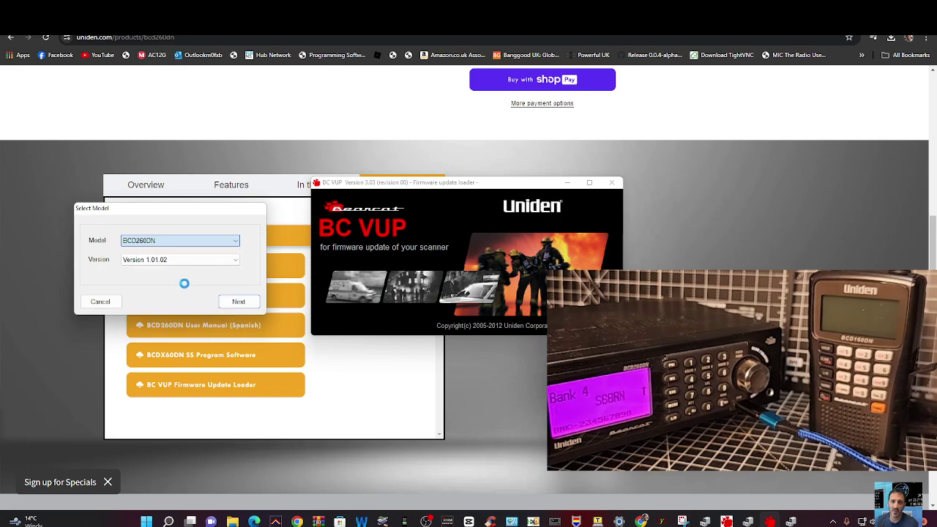
click(240, 302)
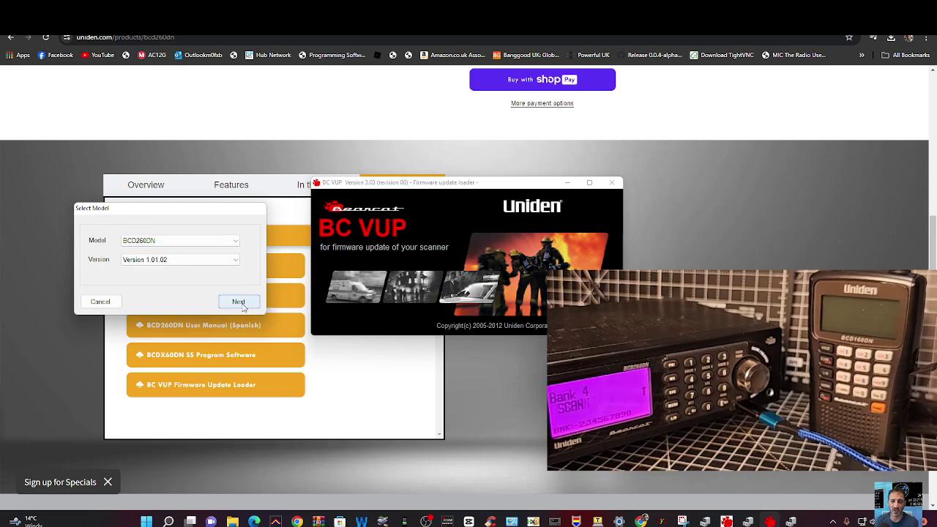
click(240, 303)
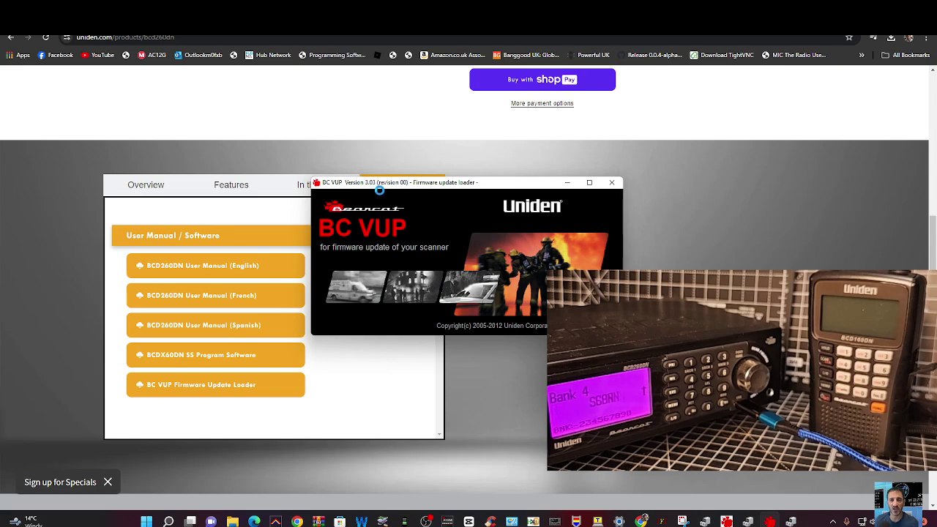
drag(400, 224, 108, 220)
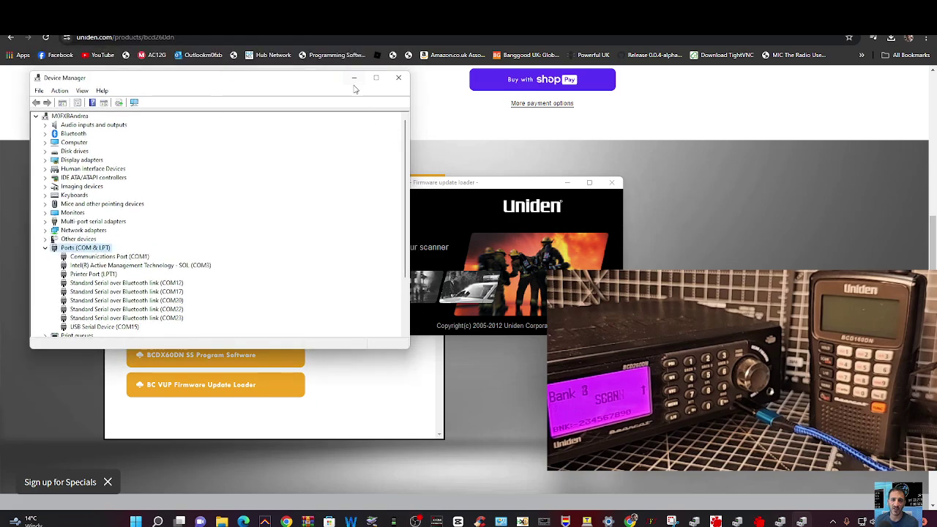
click(353, 77)
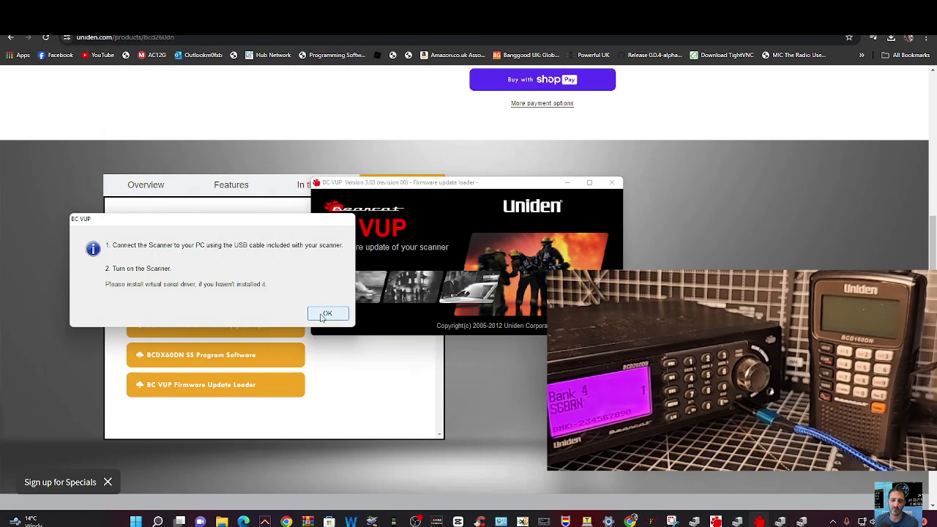
- Dismiss the instructions, select COM15, auto-detect, and acknowledge the scanner found on COM15
click(324, 314)
drag(382, 212, 111, 201)
click(215, 234)
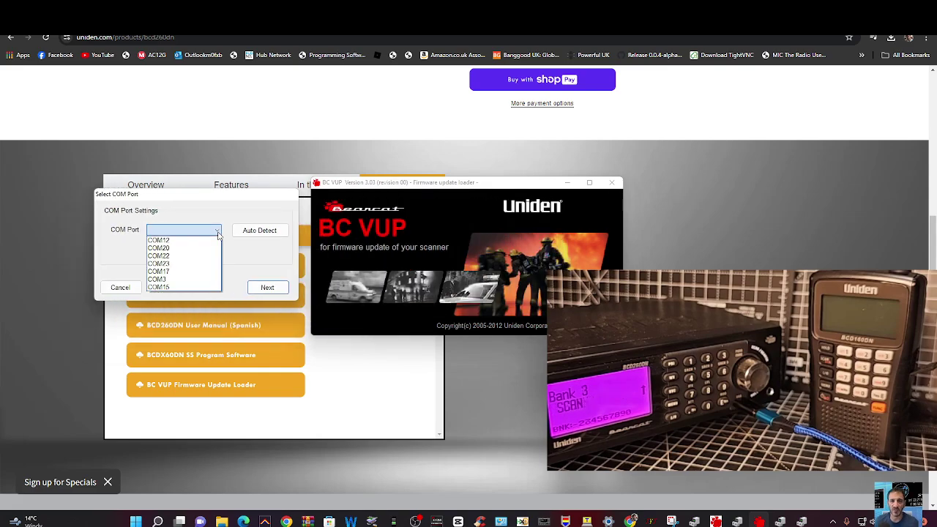
click(183, 285)
click(268, 232)
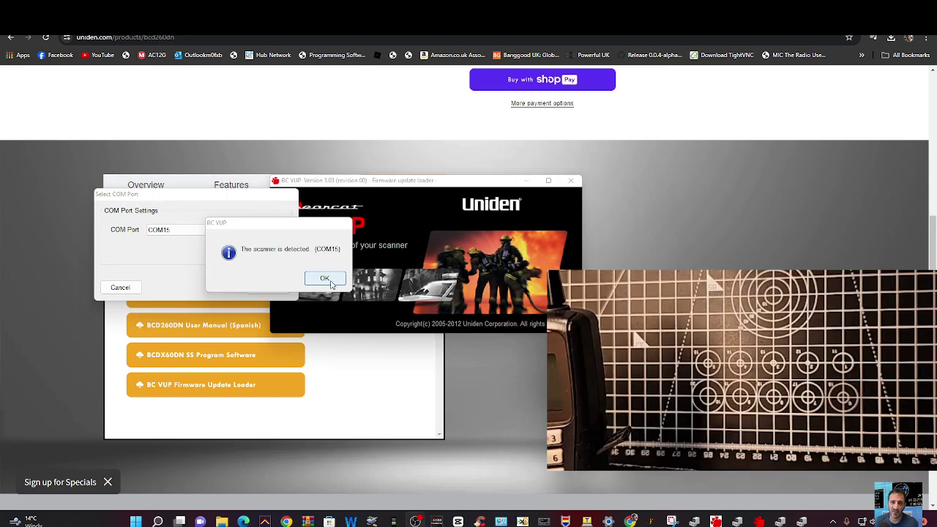
click(325, 280)
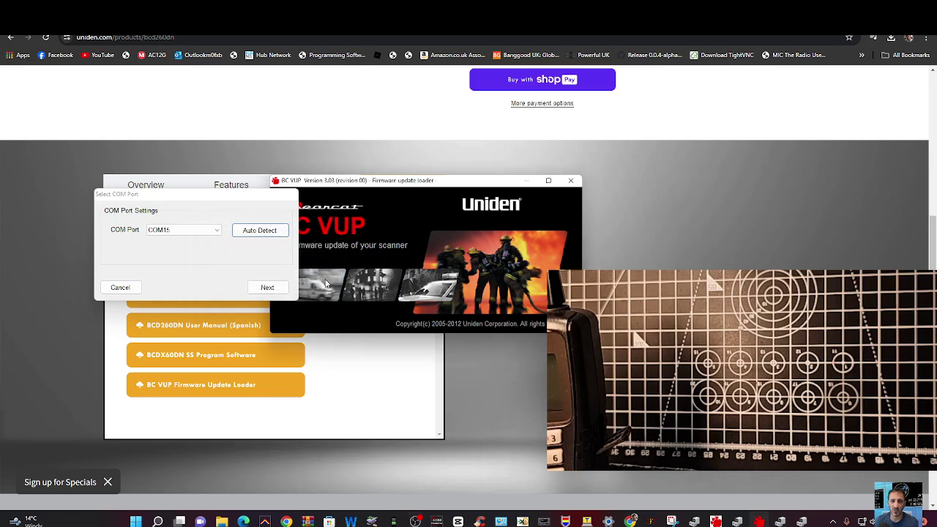
- Confirm and start writing firmware 1.01.02 to the BCD260DN, letting it run to completion
click(265, 289)
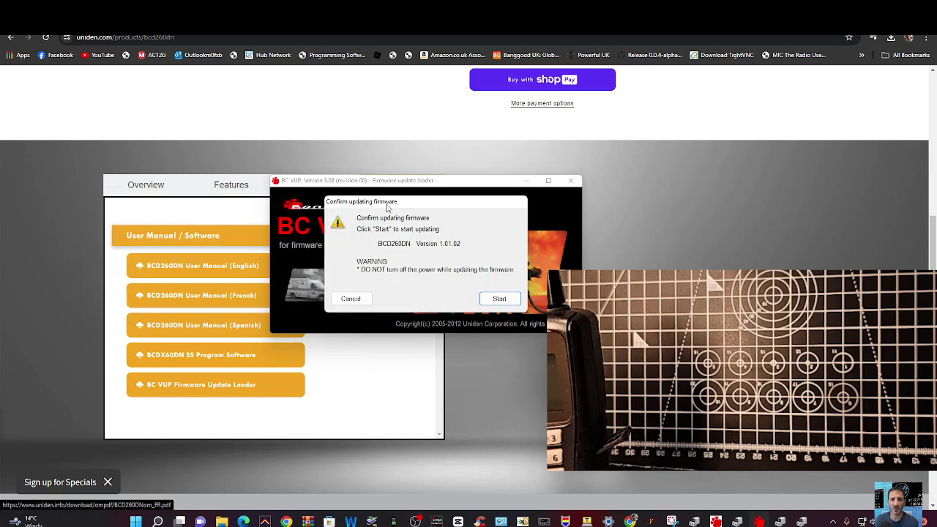
drag(395, 202, 213, 211)
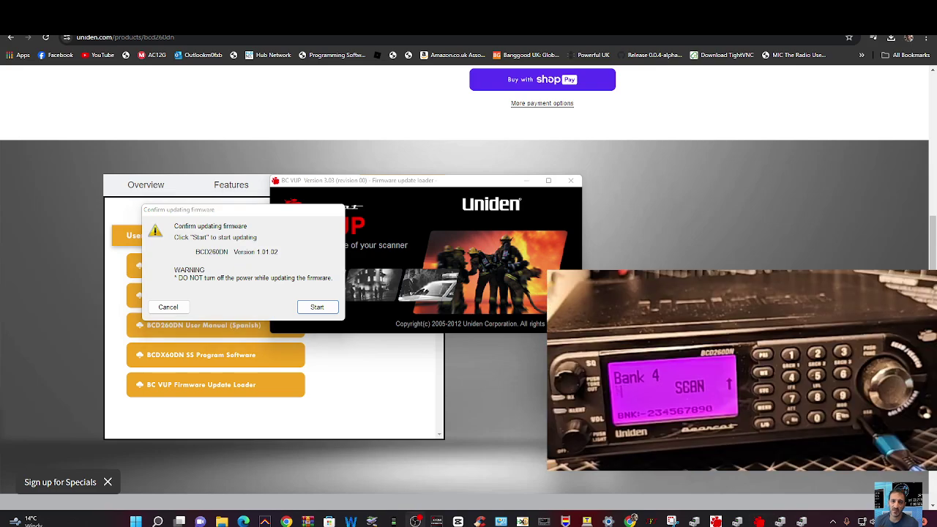
click(317, 308)
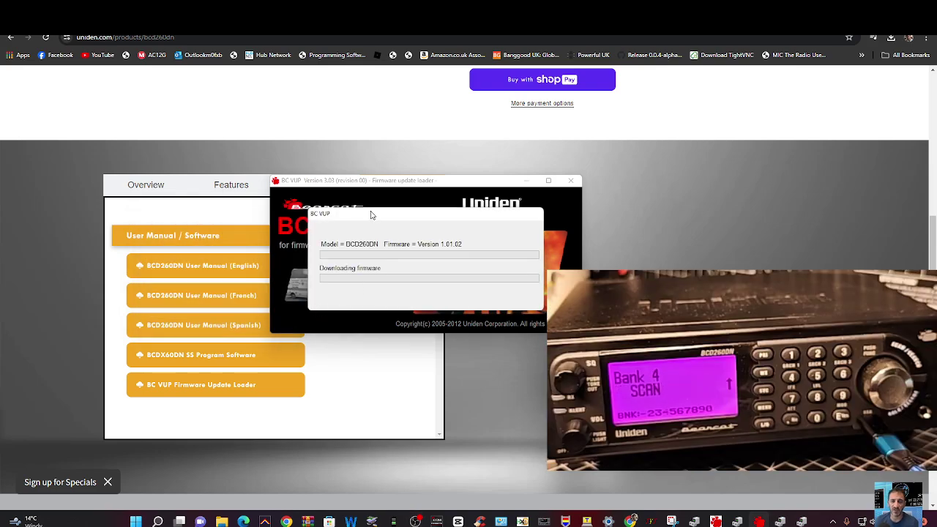
drag(373, 223, 207, 231)
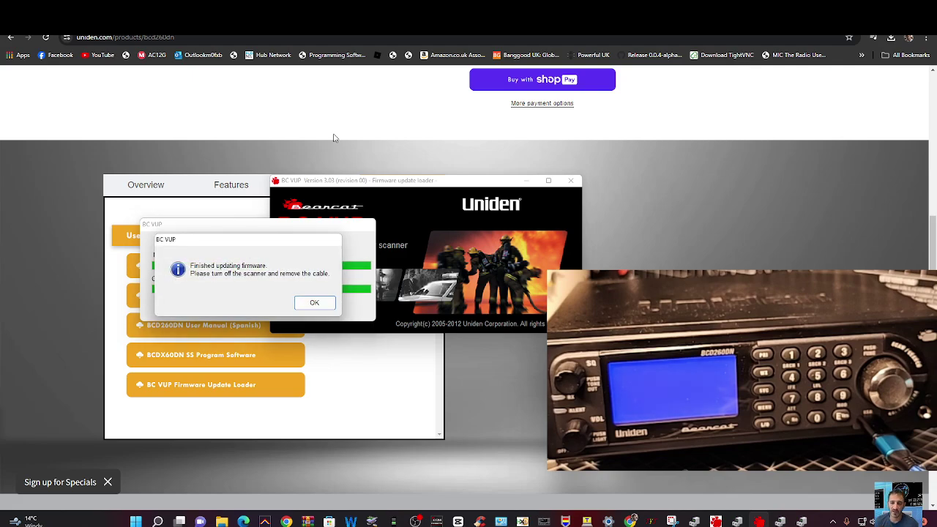
- Dismiss the 'Finished updating firmware' message so BC VUP closes
click(319, 303)
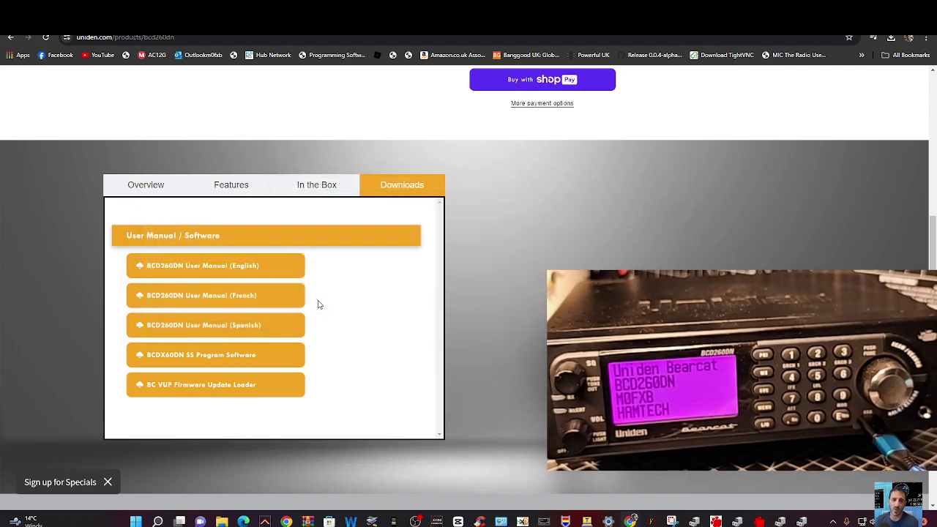